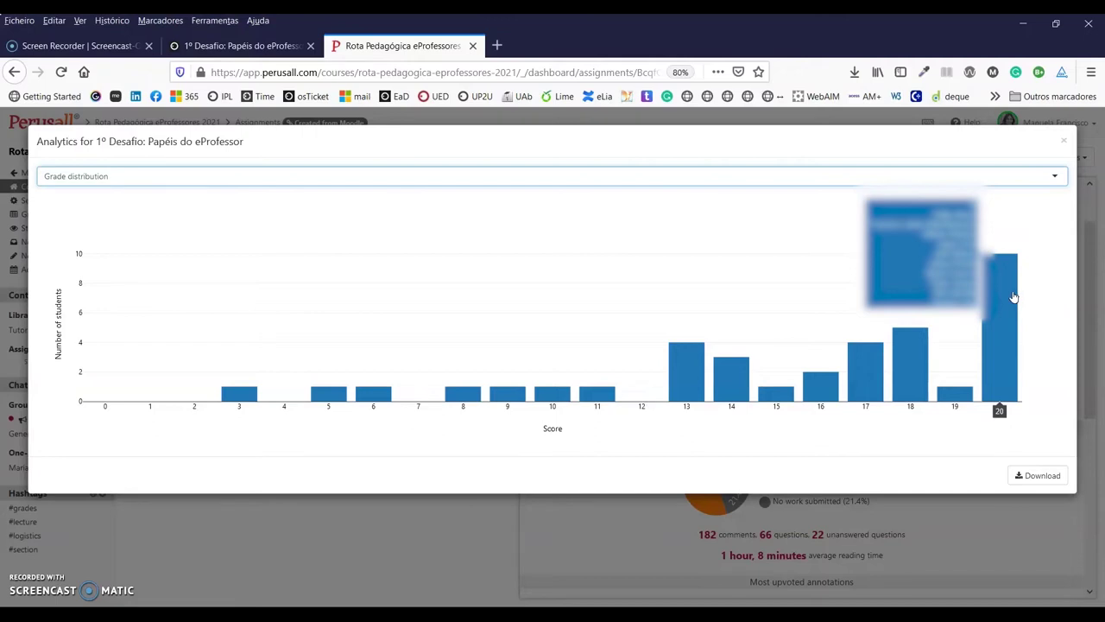
- Show the Page view report in the analytics of the 1º Desafio: Papéis do eProfessor assignment and examine page views and viewing times
{"action": "left_click", "coordinate": [248, 177]}
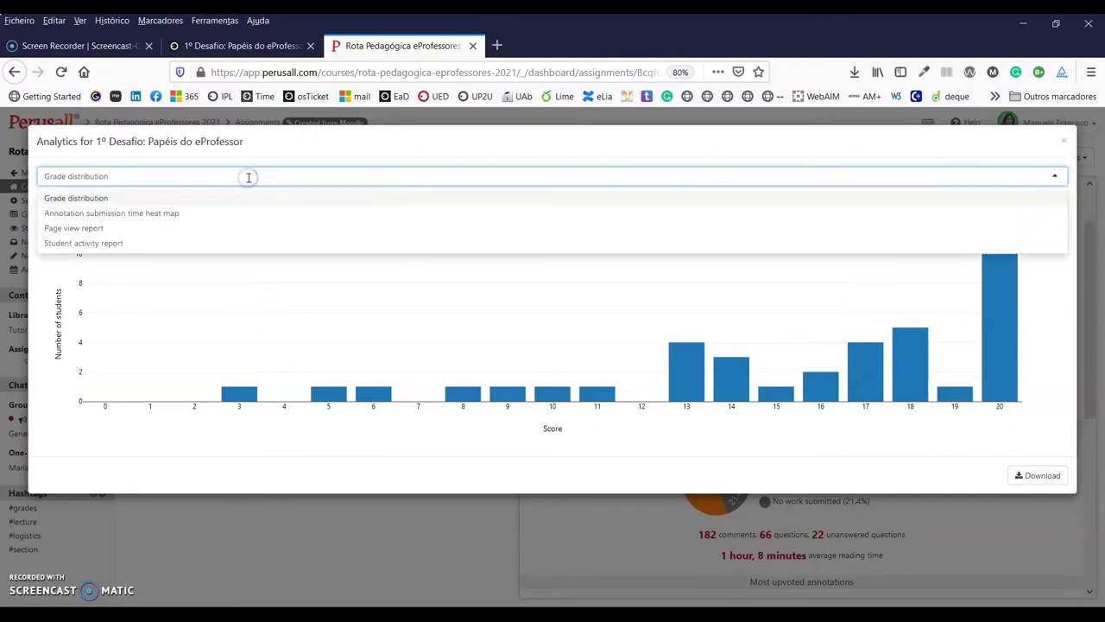
{"action": "left_click", "coordinate": [84, 230]}
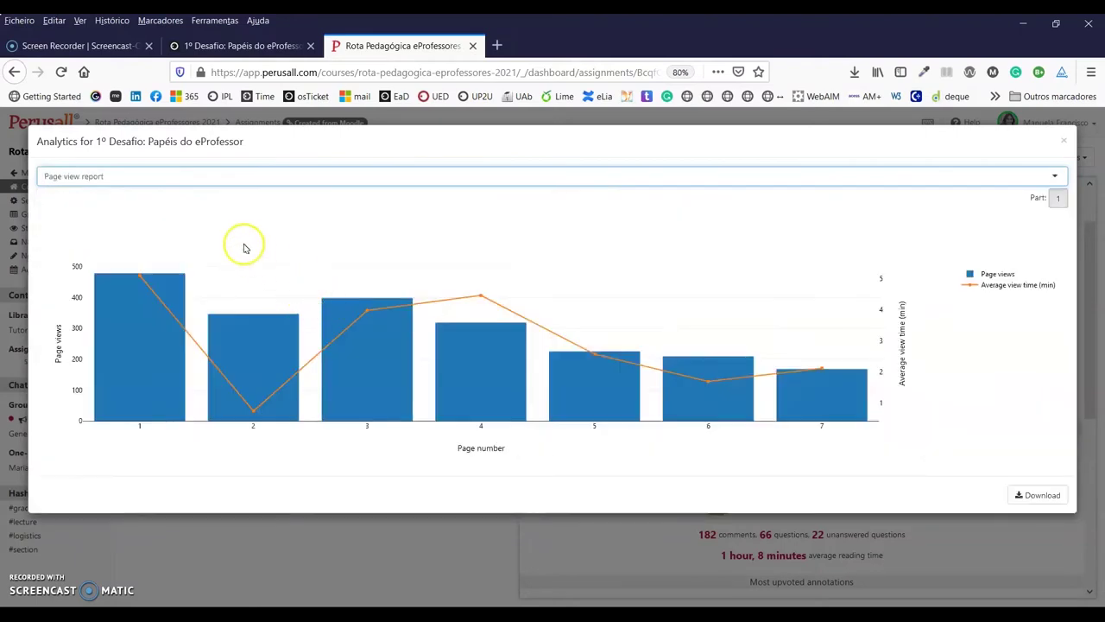
{"action": "mouse_move", "coordinate": [109, 329]}
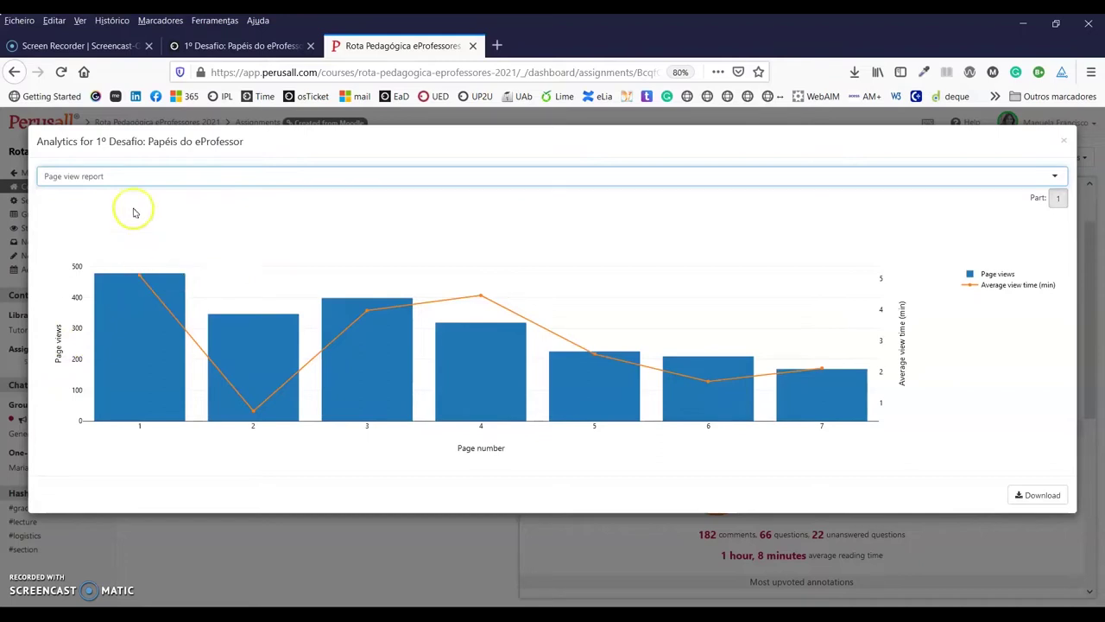
- Examine the Student activity report in the assignment analytics, including viewing times, annotations and upvotes, and close the analytics
{"action": "left_click", "coordinate": [121, 176]}
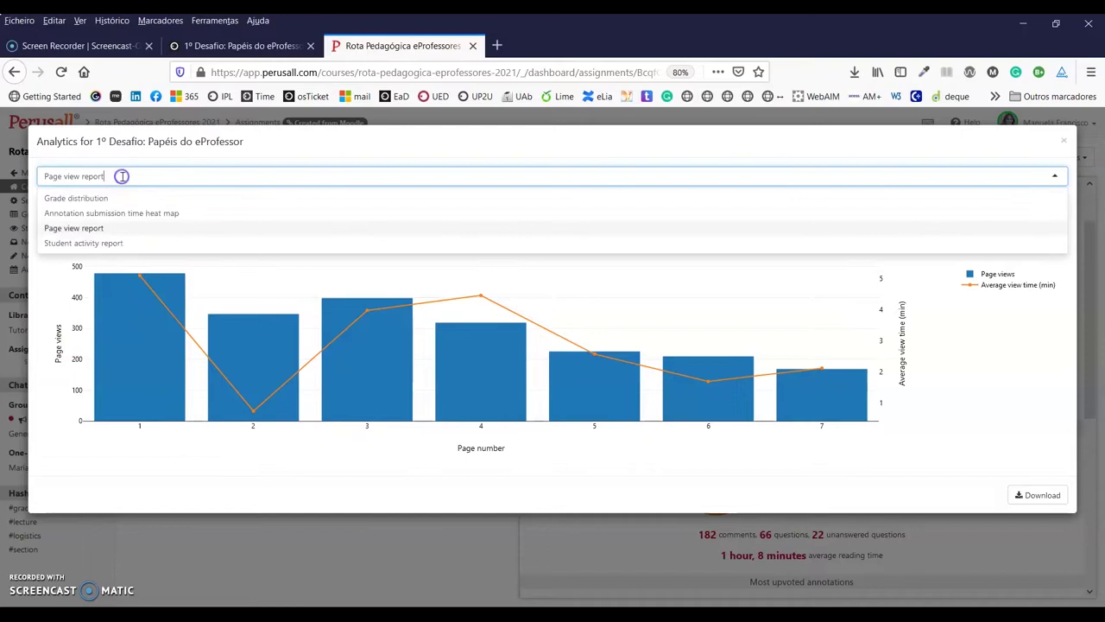
{"action": "left_click", "coordinate": [92, 245]}
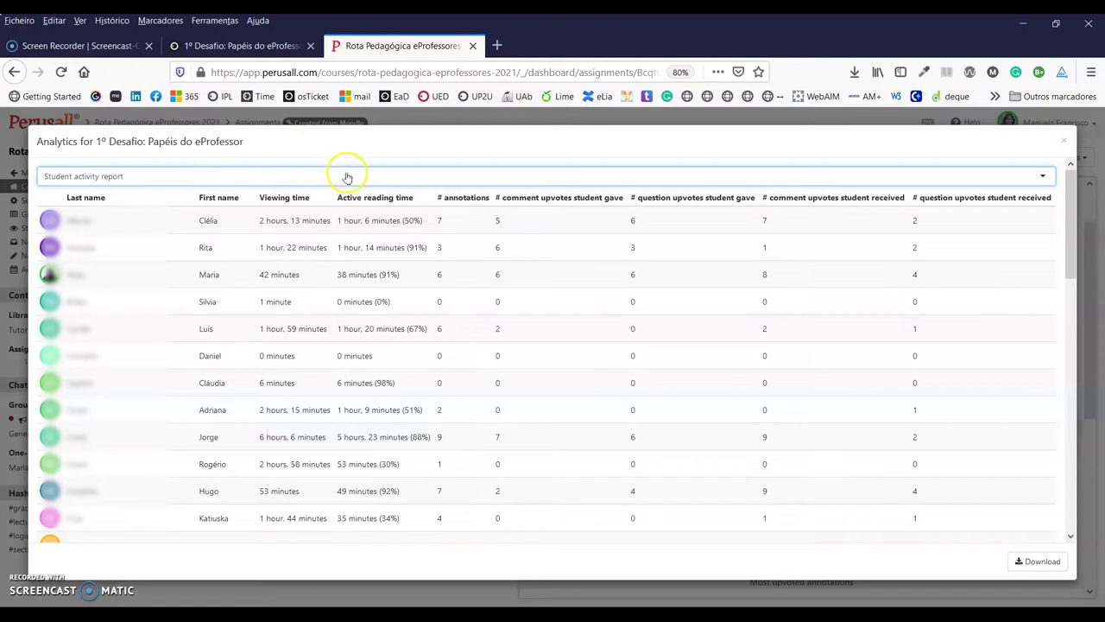
{"action": "left_click", "coordinate": [1034, 553]}
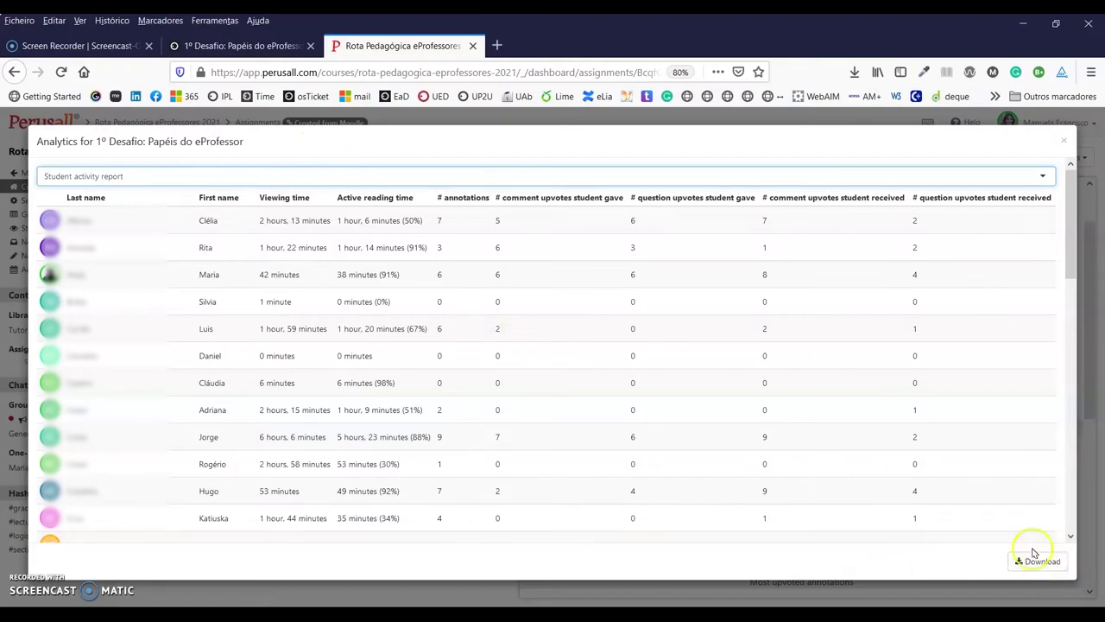
{"action": "left_click", "coordinate": [1065, 138]}
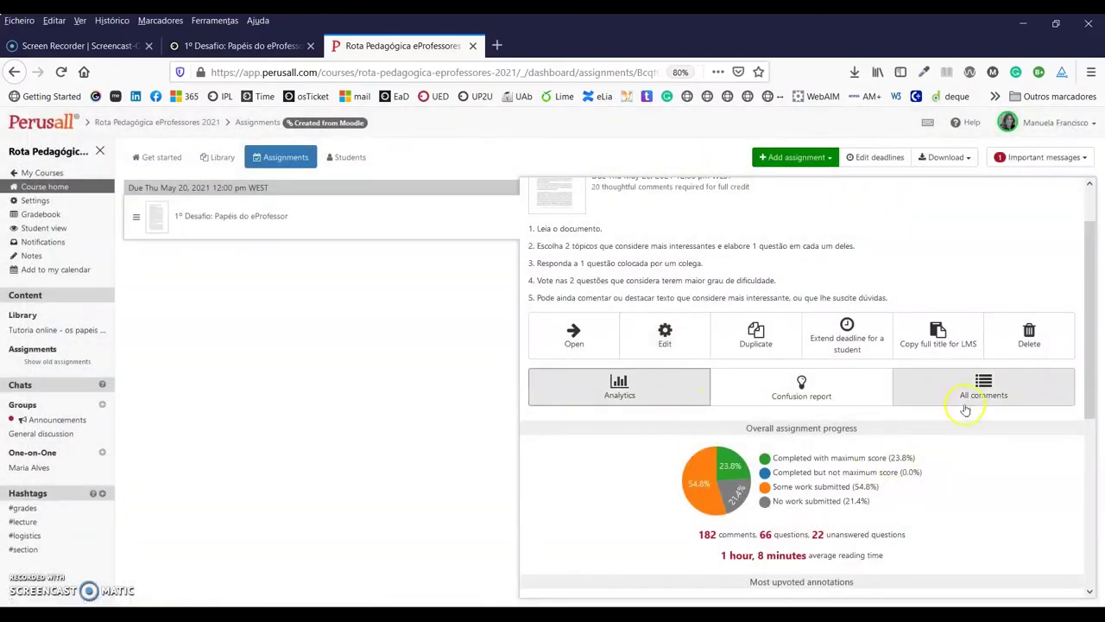
- Look through all comments for the assignment, including their scores, upvoters and replies, and close the list
{"action": "left_click", "coordinate": [976, 393]}
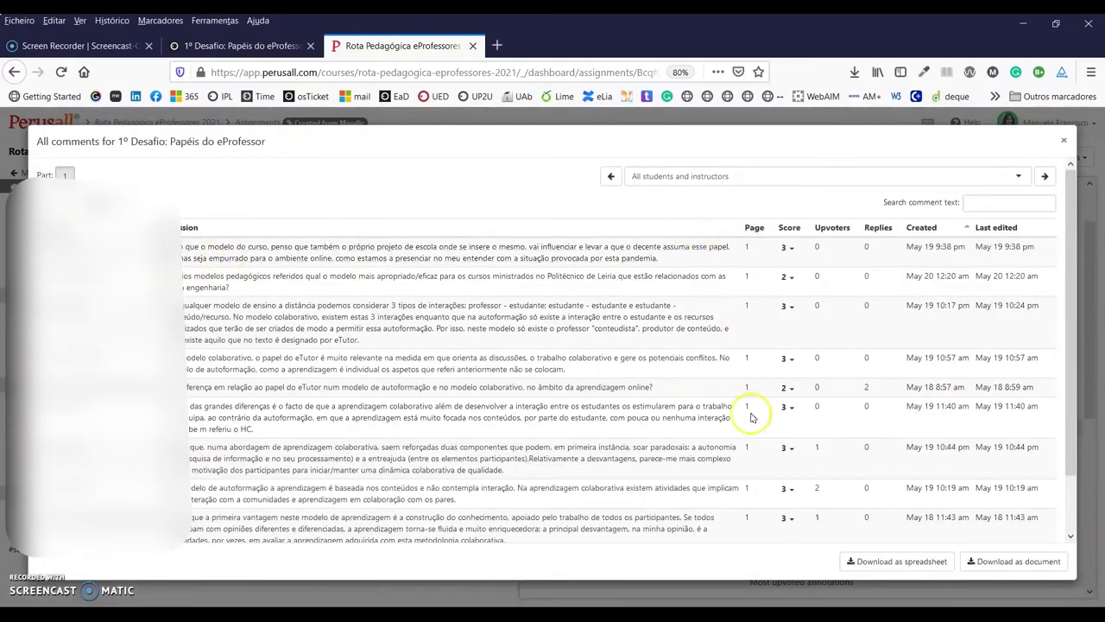
{"action": "scroll", "coordinate": [750, 423], "scroll_direction": "down", "scroll_amount": 2}
{"action": "scroll", "coordinate": [734, 345], "scroll_direction": "up", "scroll_amount": 2}
{"action": "scroll", "coordinate": [734, 207], "scroll_direction": "down", "scroll_amount": 2}
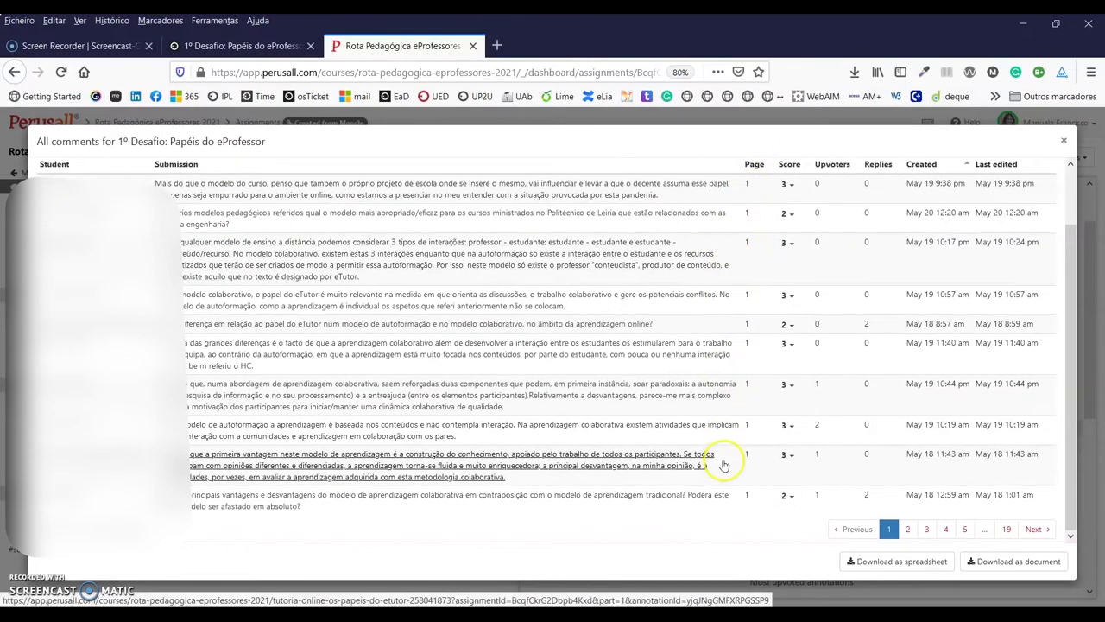
{"action": "scroll", "coordinate": [599, 395], "scroll_direction": "up", "scroll_amount": 2}
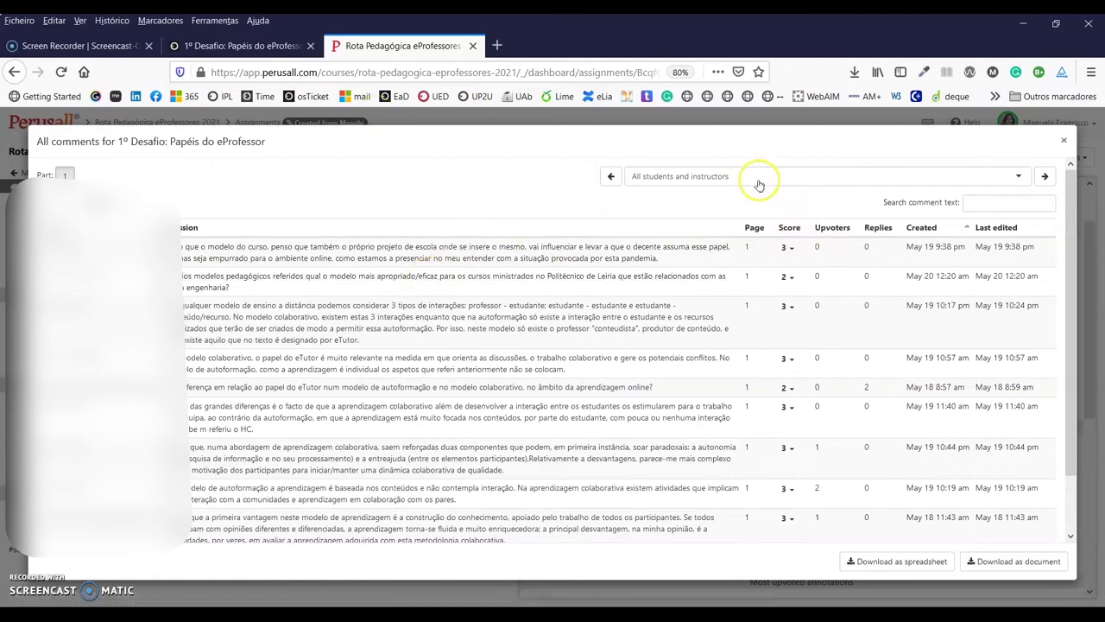
{"action": "scroll", "coordinate": [846, 336], "scroll_direction": "down", "scroll_amount": 2}
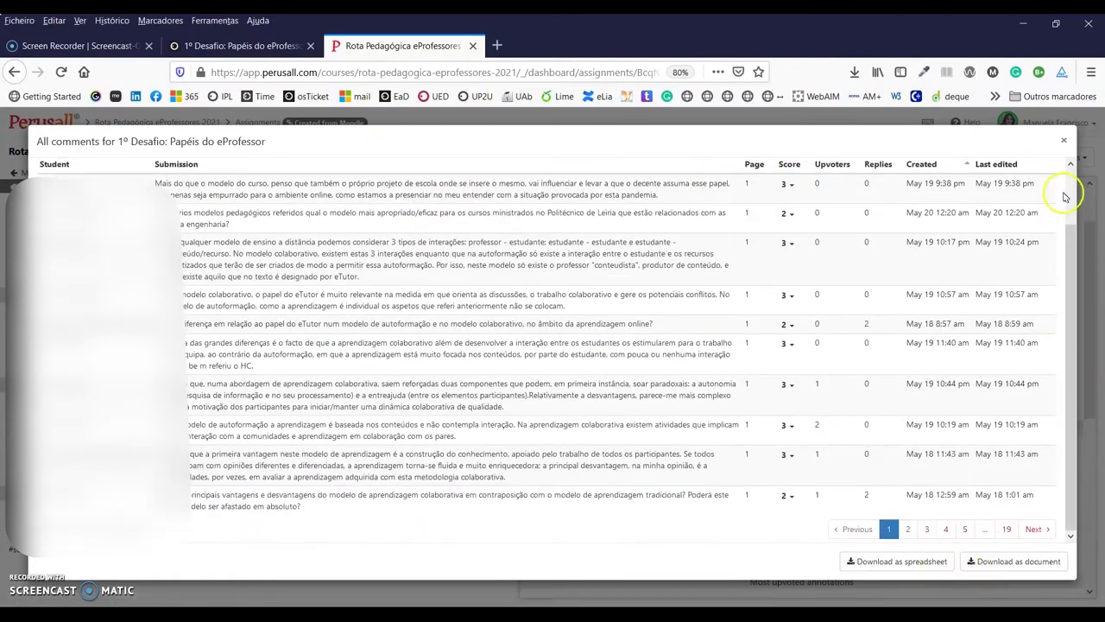
{"action": "left_click", "coordinate": [1062, 142]}
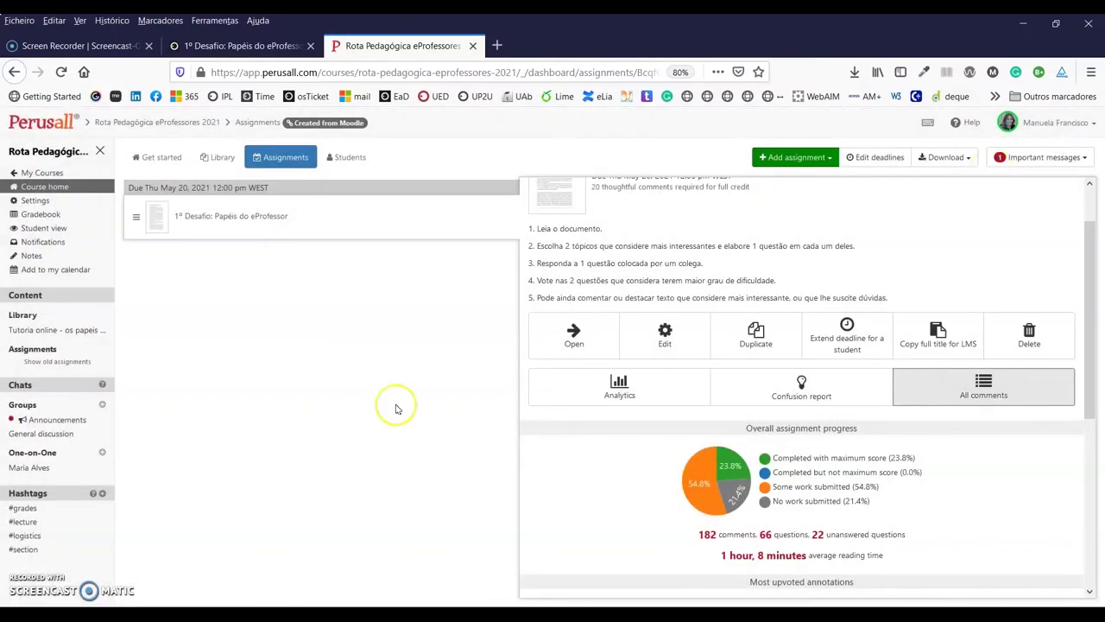
- View the confusion report for the assignment, checking its topics and related student questions, and close it
{"action": "left_click", "coordinate": [759, 392]}
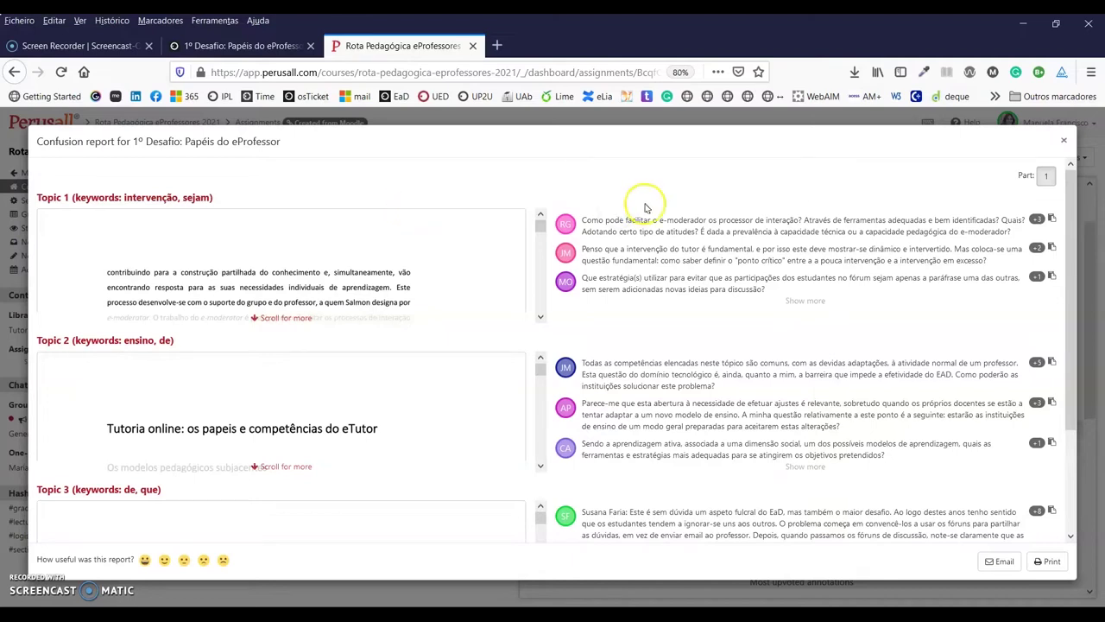
{"action": "left_click", "coordinate": [1063, 143]}
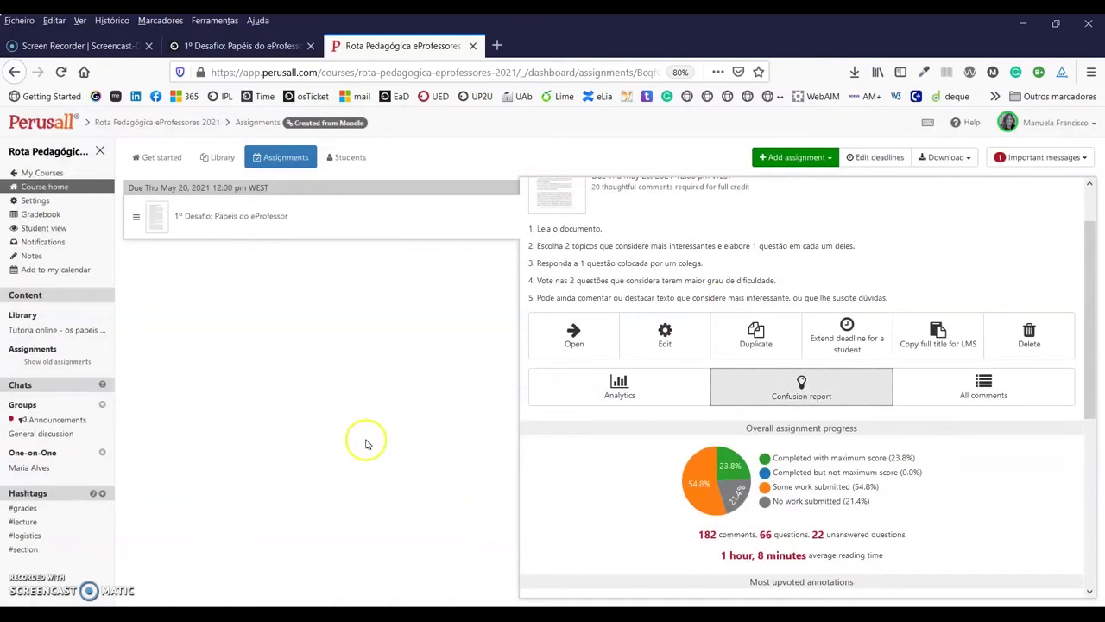
- Open the course gradebook and look through the students' average and assignment scores
{"action": "left_click", "coordinate": [41, 215]}
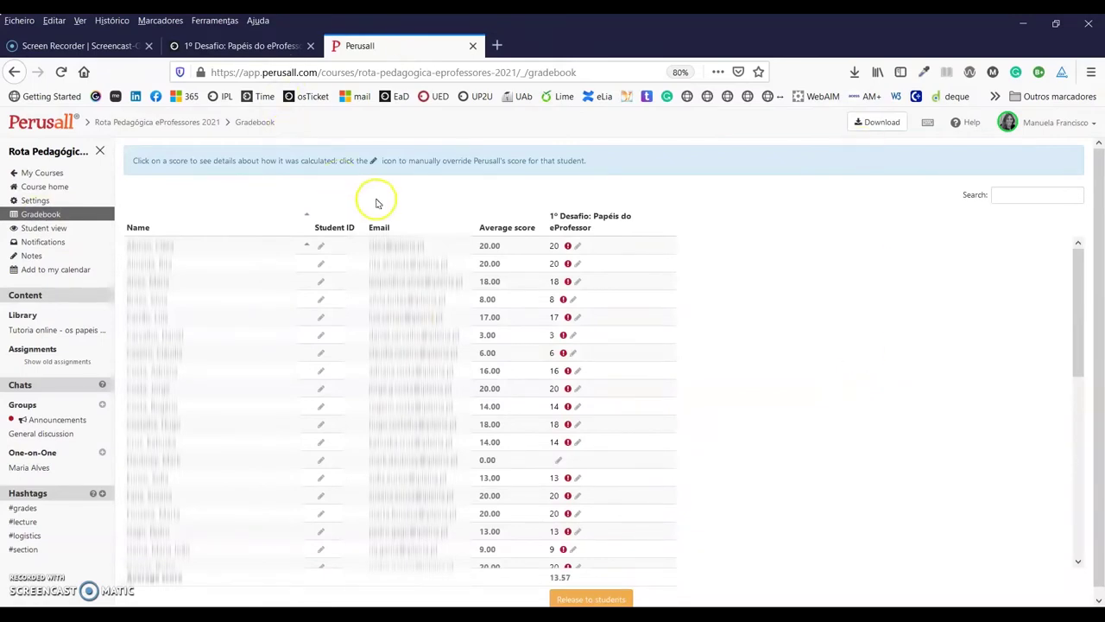
{"action": "scroll", "coordinate": [279, 254], "scroll_direction": "down", "scroll_amount": 1}
{"action": "scroll", "coordinate": [279, 255], "scroll_direction": "down", "scroll_amount": 8}
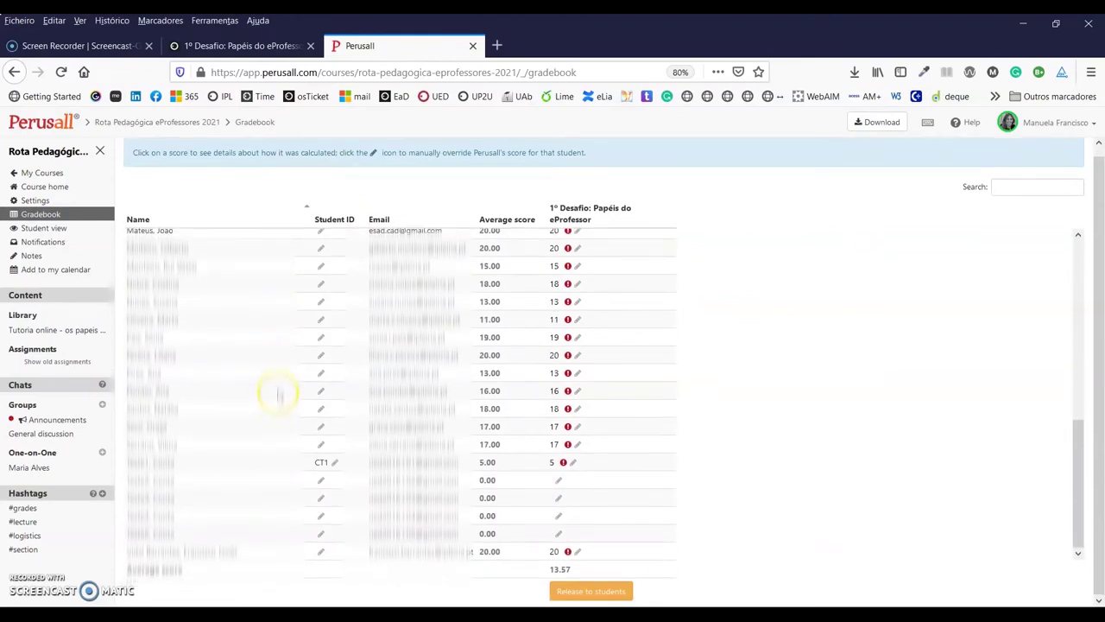
{"action": "scroll", "coordinate": [279, 394], "scroll_direction": "up", "scroll_amount": 4}
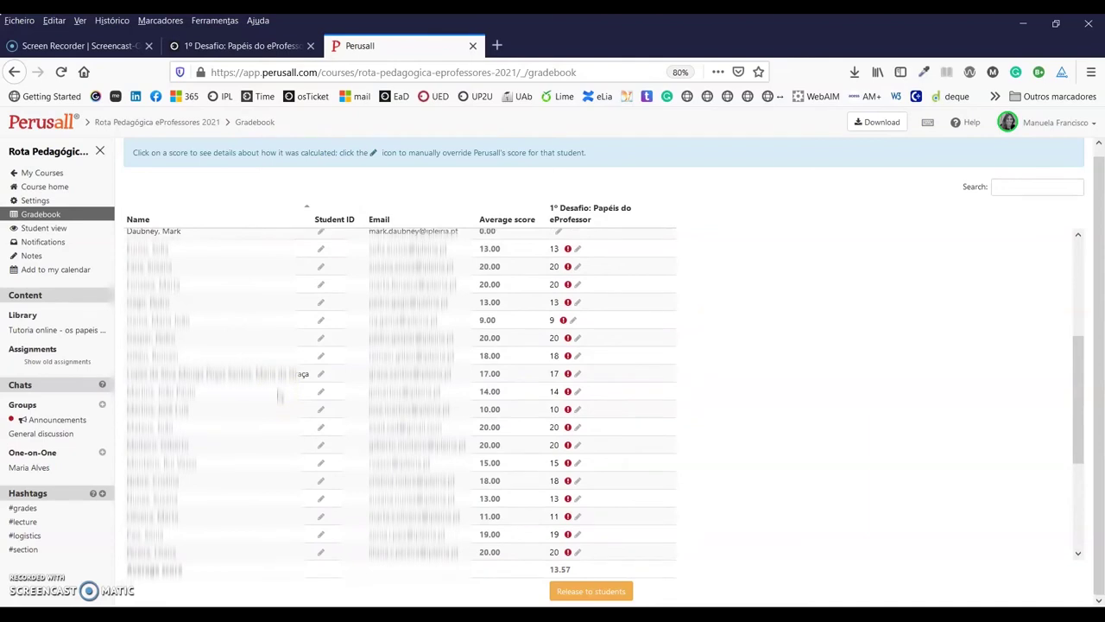
{"action": "scroll", "coordinate": [279, 387], "scroll_direction": "up", "scroll_amount": 4}
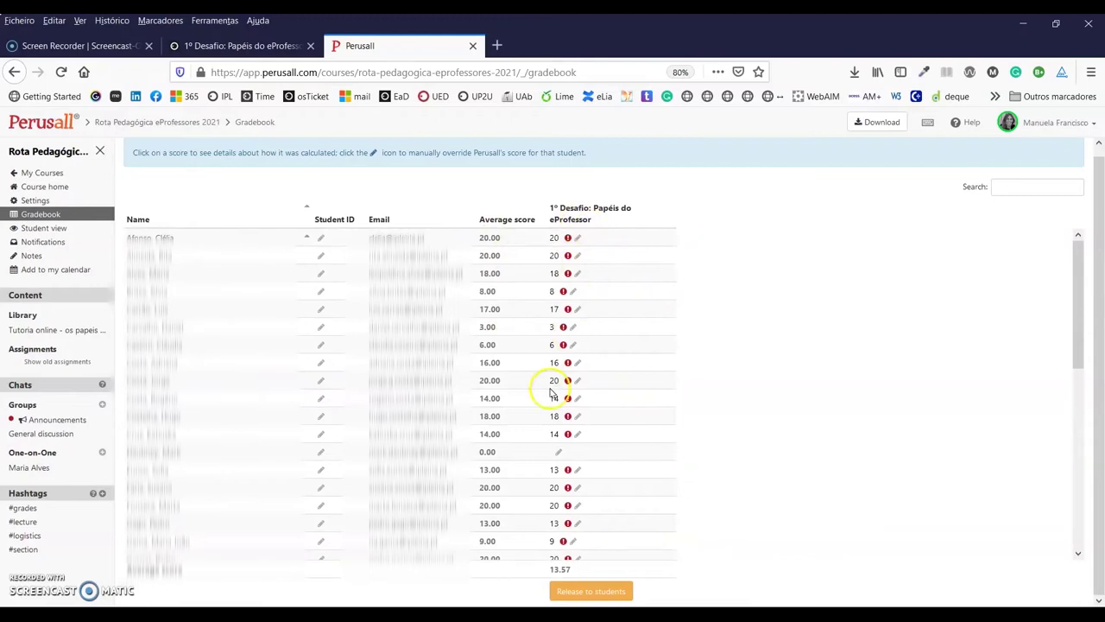
{"action": "left_click", "coordinate": [507, 360]}
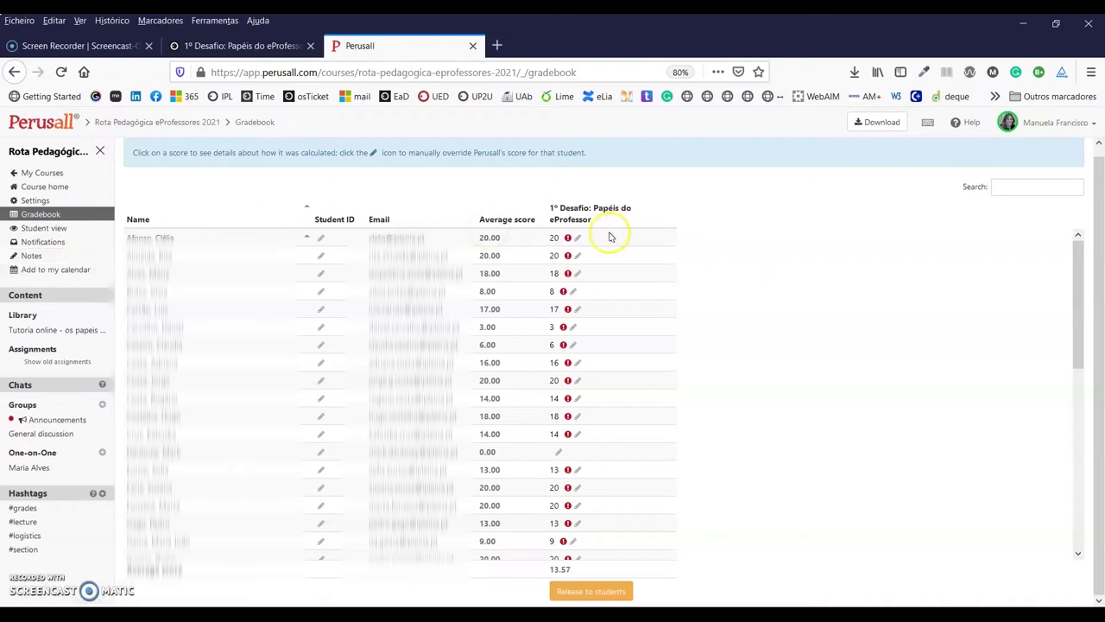
- Inspect the score breakdown of the first student, a student scored 13 and a student scored 14 in the gradebook
{"action": "left_click", "coordinate": [554, 240]}
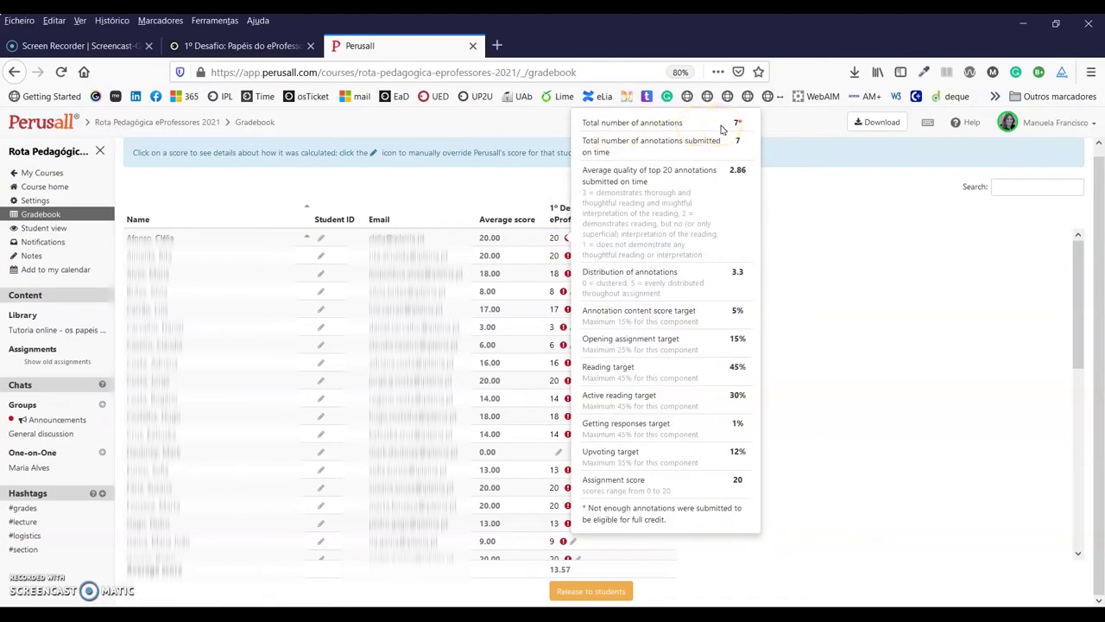
{"action": "left_click", "coordinate": [868, 466]}
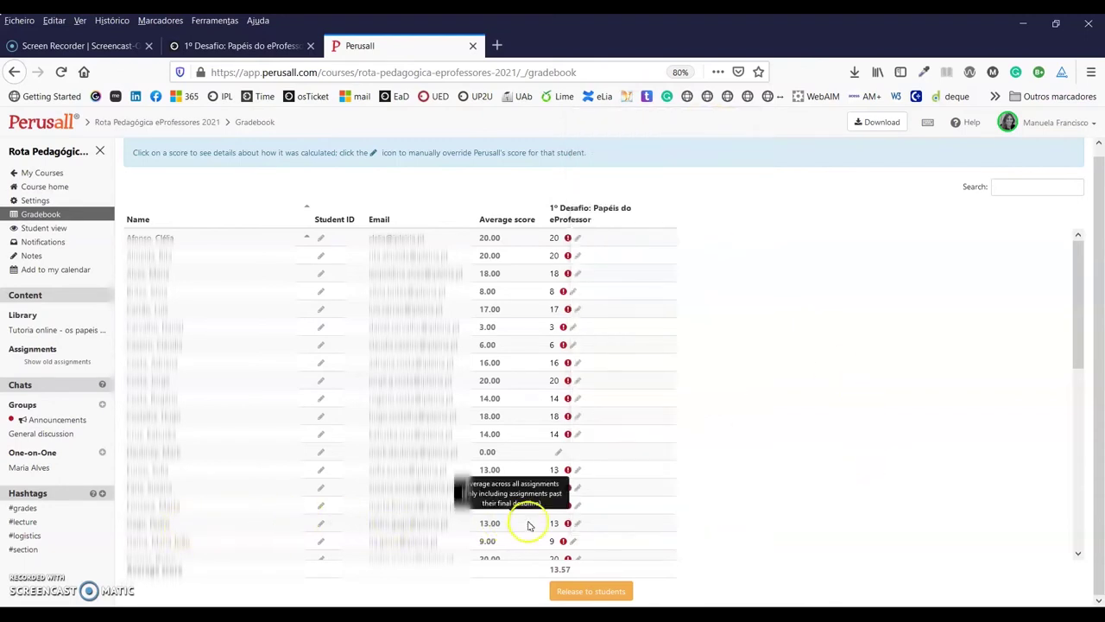
{"action": "left_click", "coordinate": [556, 527]}
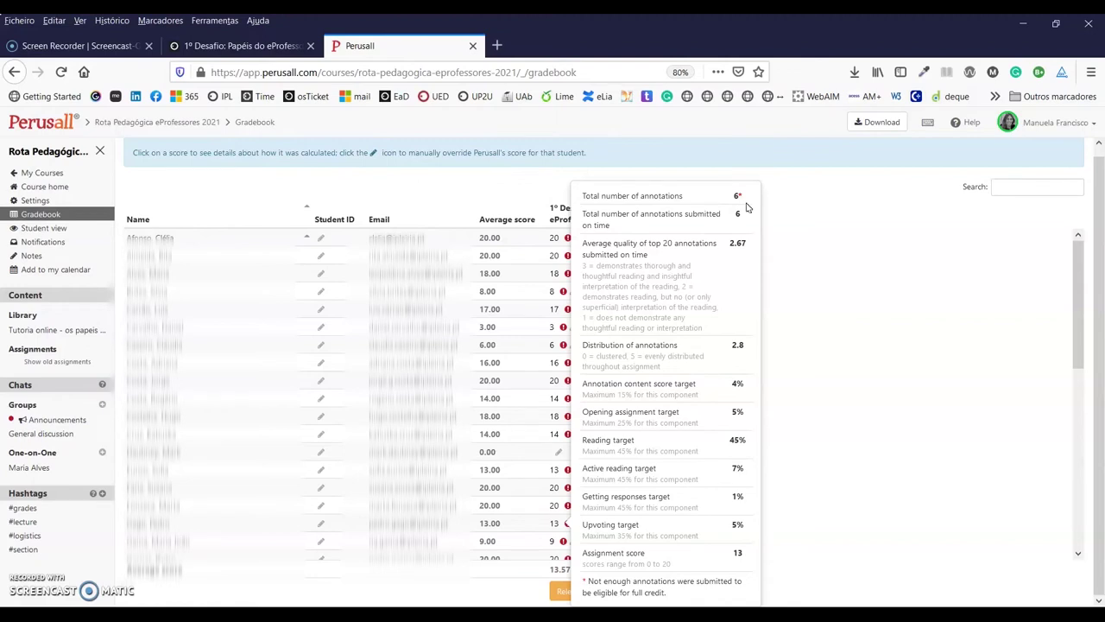
{"action": "left_click", "coordinate": [874, 276]}
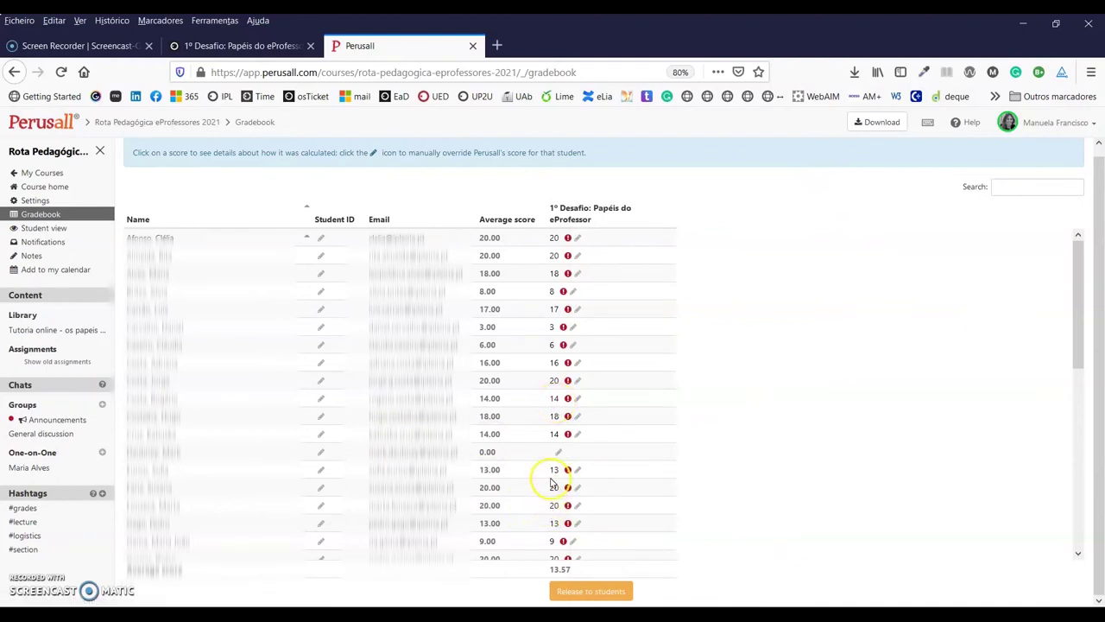
{"action": "left_click", "coordinate": [555, 400]}
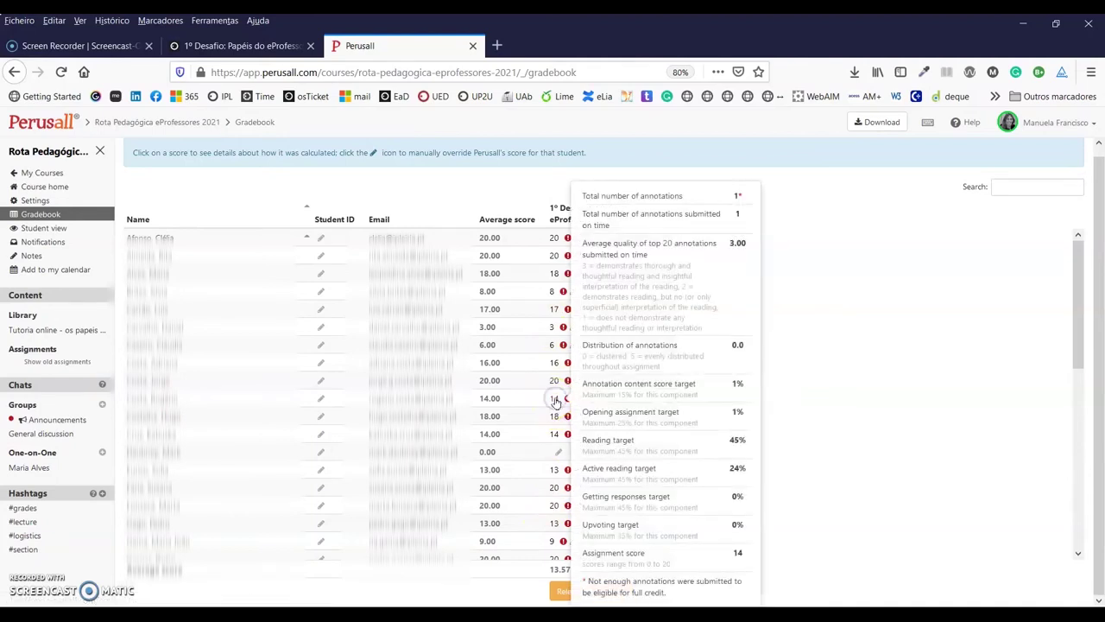
{"action": "left_click", "coordinate": [740, 197]}
{"action": "left_click", "coordinate": [855, 254]}
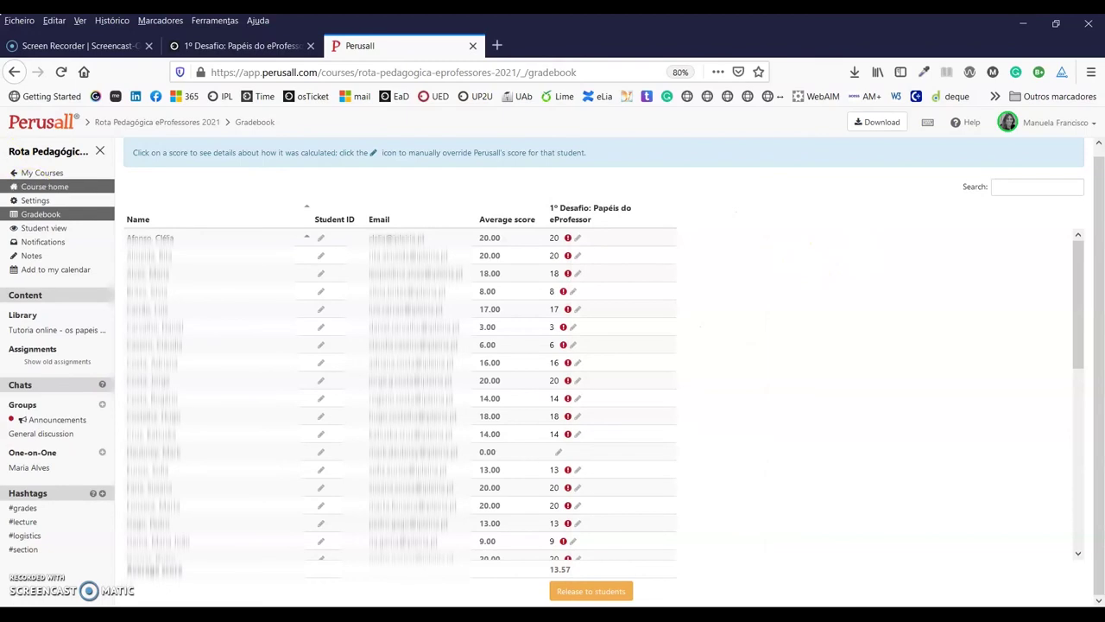
- Open the course's scoring settings and examine the annotation content component and its deadline options
{"action": "left_click", "coordinate": [35, 202]}
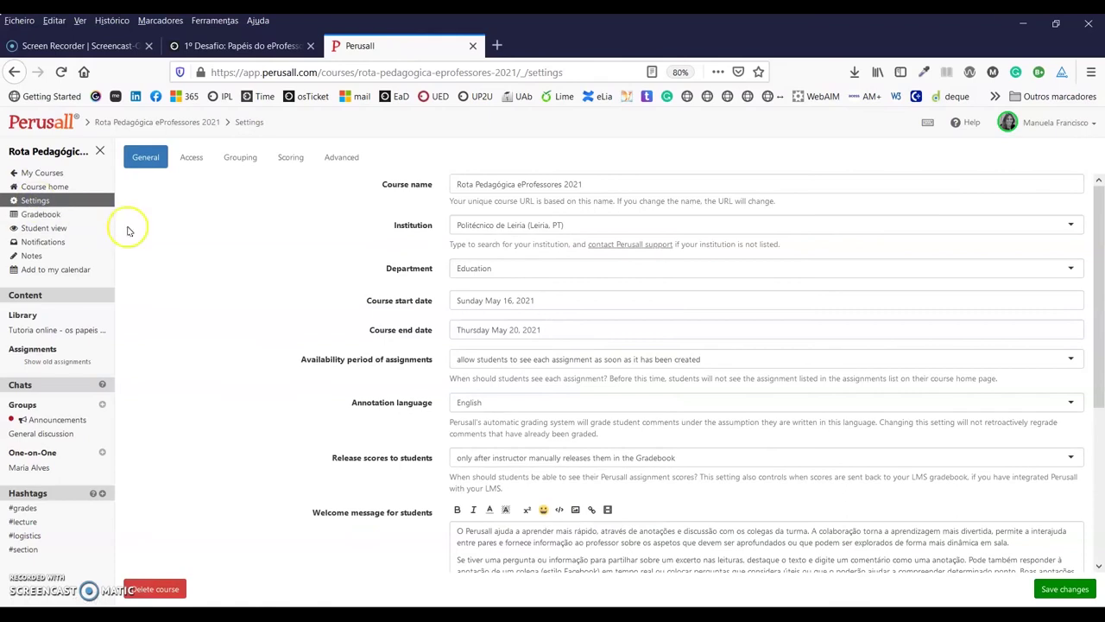
{"action": "left_click", "coordinate": [290, 157]}
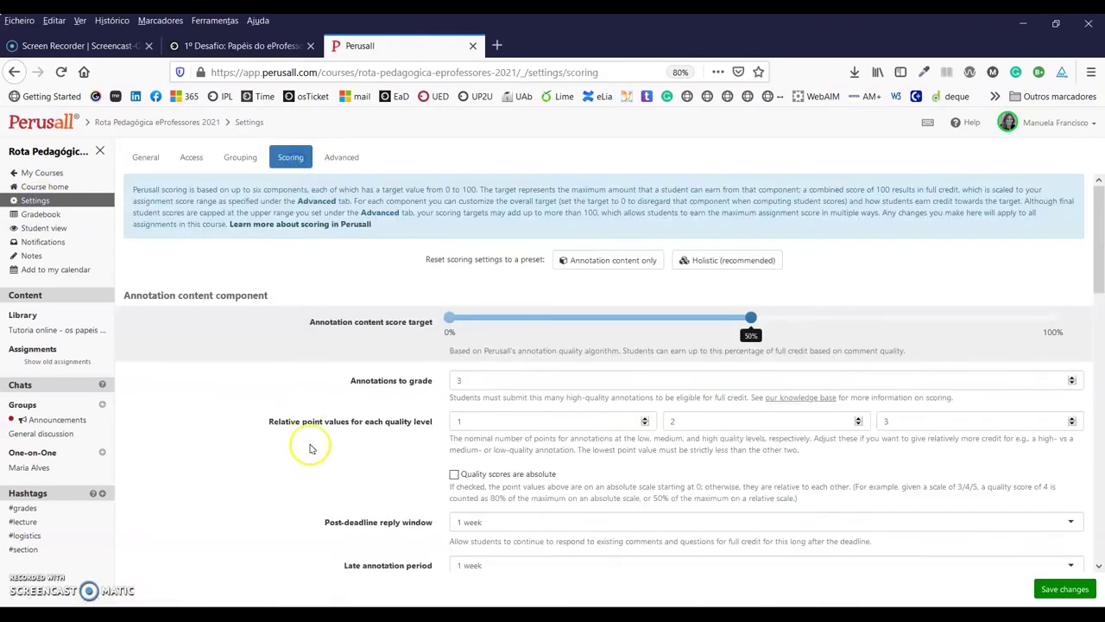
{"action": "scroll", "coordinate": [246, 395], "scroll_direction": "down", "scroll_amount": 1}
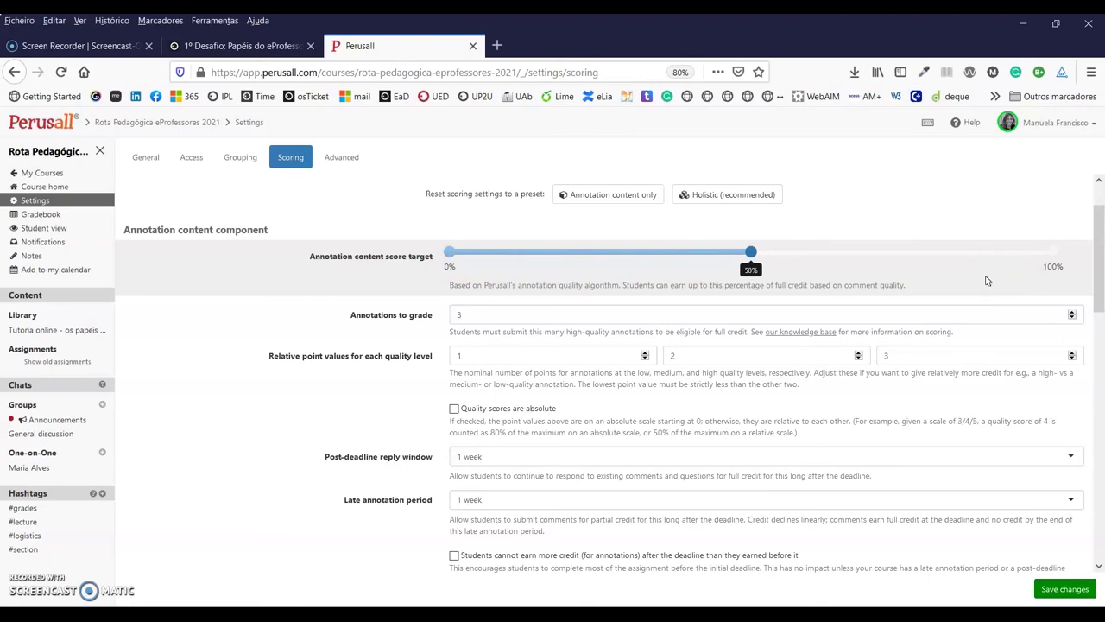
{"action": "scroll", "coordinate": [949, 284], "scroll_direction": "down", "scroll_amount": 4}
{"action": "left_click", "coordinate": [956, 303]}
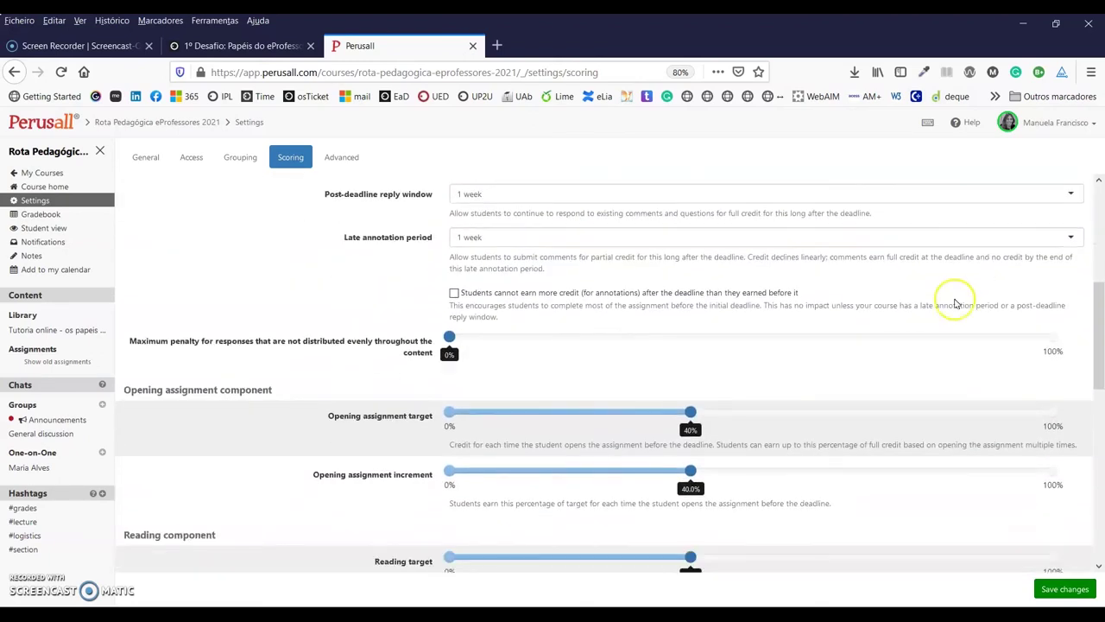
{"action": "left_click", "coordinate": [785, 395]}
- Examine the targets and increments of the opening assignment, reading, active reading, getting responses and upvoting components
{"action": "scroll", "coordinate": [790, 341], "scroll_direction": "down", "scroll_amount": 2}
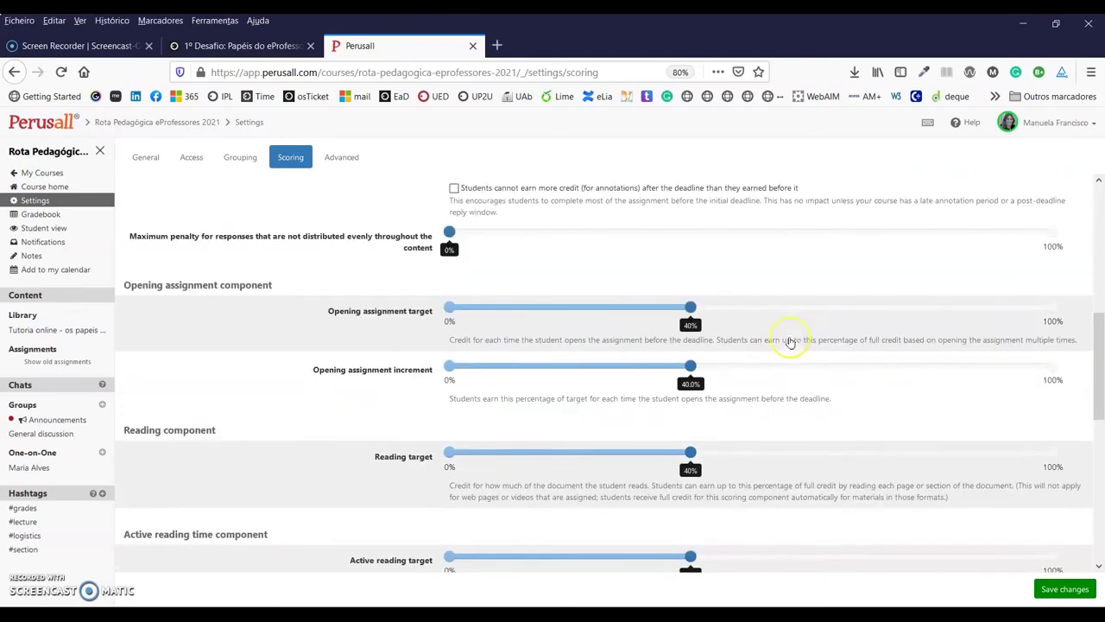
{"action": "scroll", "coordinate": [790, 341], "scroll_direction": "down", "scroll_amount": 5}
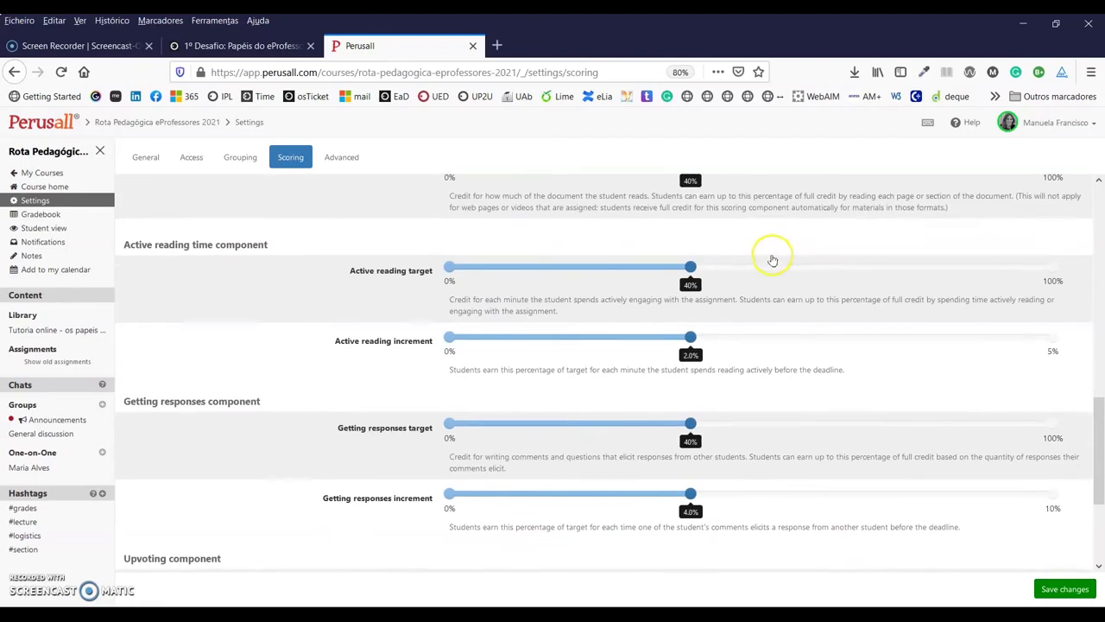
{"action": "scroll", "coordinate": [786, 345], "scroll_direction": "down", "scroll_amount": 1}
{"action": "scroll", "coordinate": [802, 437], "scroll_direction": "up", "scroll_amount": 2}
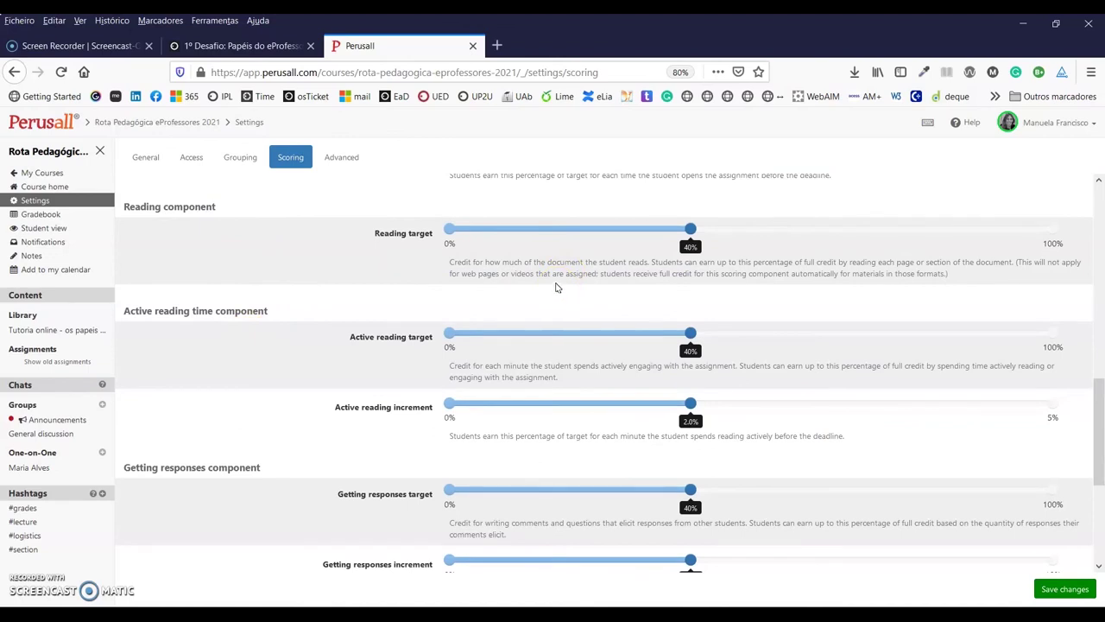
{"action": "scroll", "coordinate": [557, 288], "scroll_direction": "down", "scroll_amount": 3}
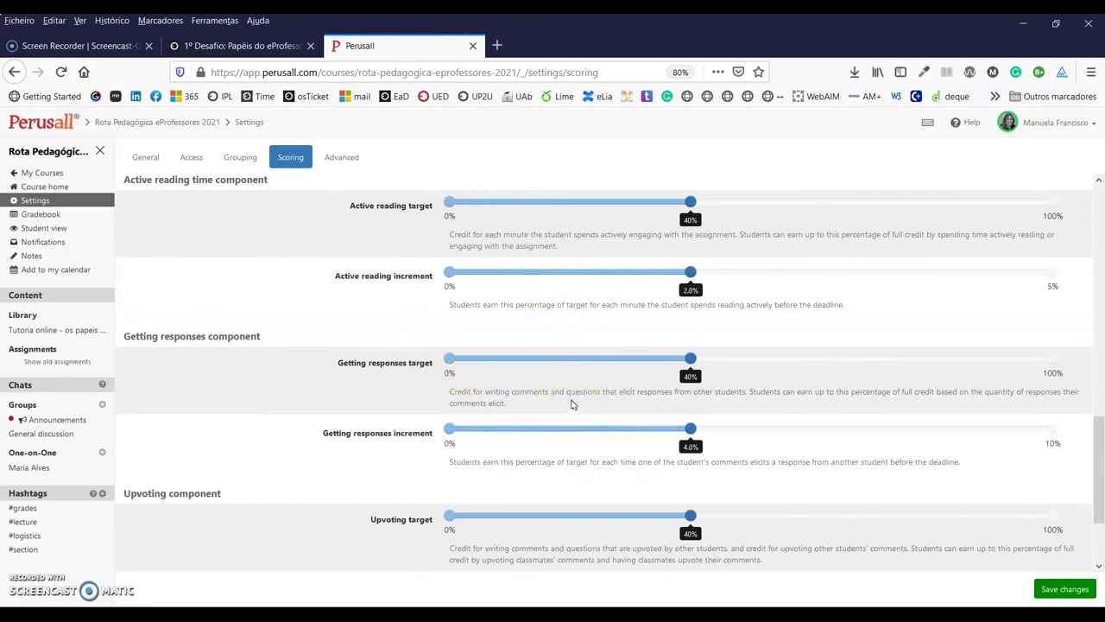
{"action": "scroll", "coordinate": [570, 403], "scroll_direction": "down", "scroll_amount": 1}
{"action": "scroll", "coordinate": [570, 403], "scroll_direction": "down", "scroll_amount": 1}
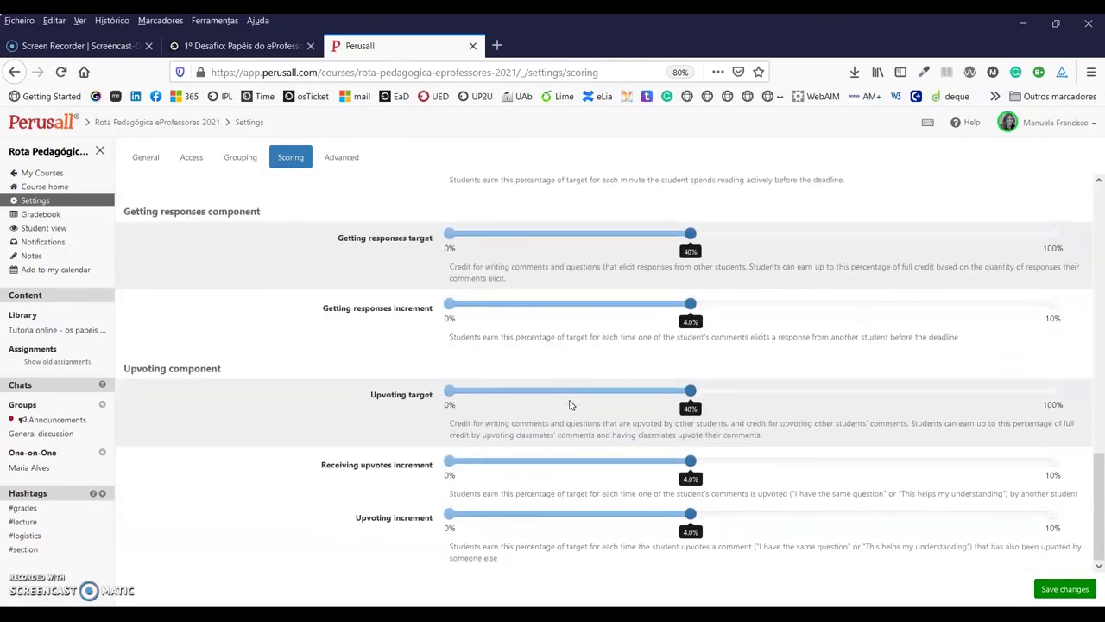
- Check the Holistic (recommended) preset in the scoring settings and return to the course home page
{"action": "scroll", "coordinate": [336, 486], "scroll_direction": "up", "scroll_amount": 3}
{"action": "scroll", "coordinate": [337, 484], "scroll_direction": "up", "scroll_amount": 4}
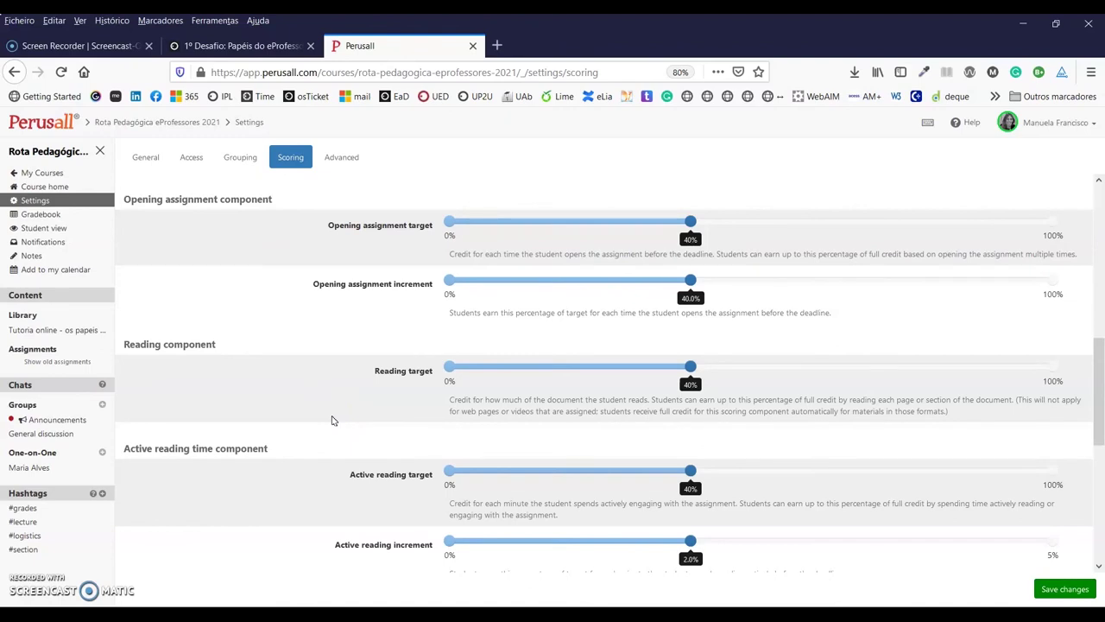
{"action": "scroll", "coordinate": [345, 375], "scroll_direction": "up", "scroll_amount": 6}
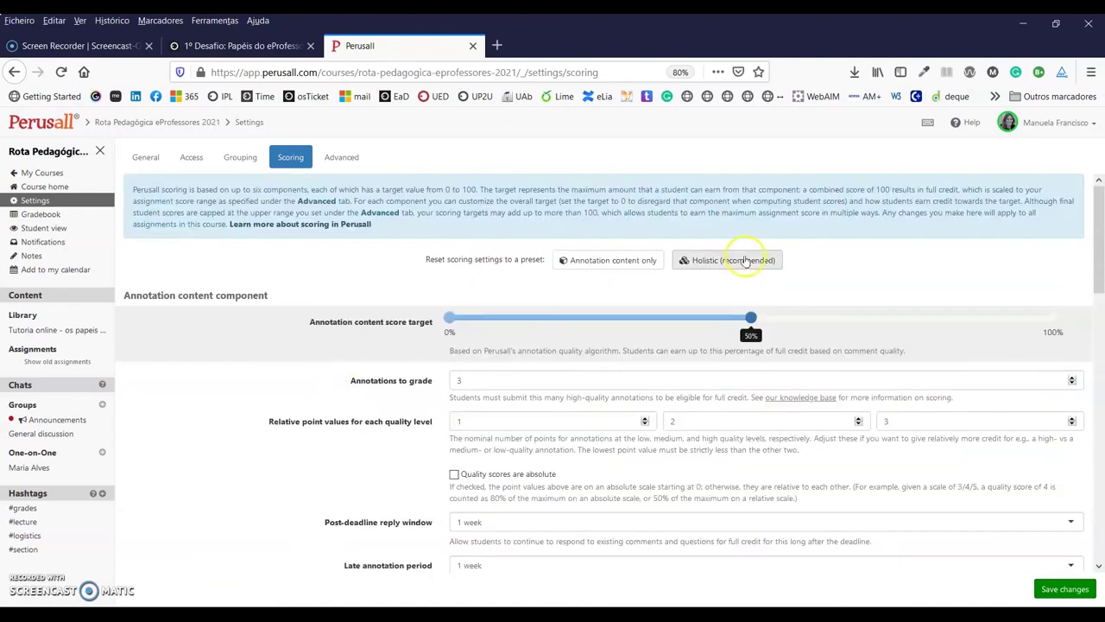
{"action": "left_click", "coordinate": [749, 266]}
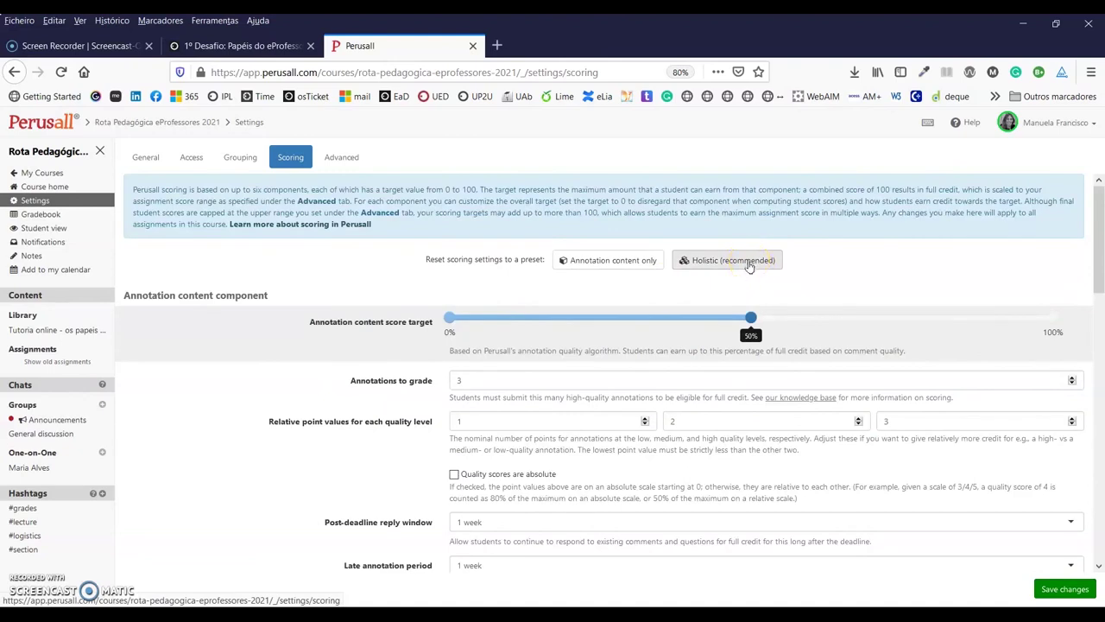
{"action": "left_click", "coordinate": [44, 192]}
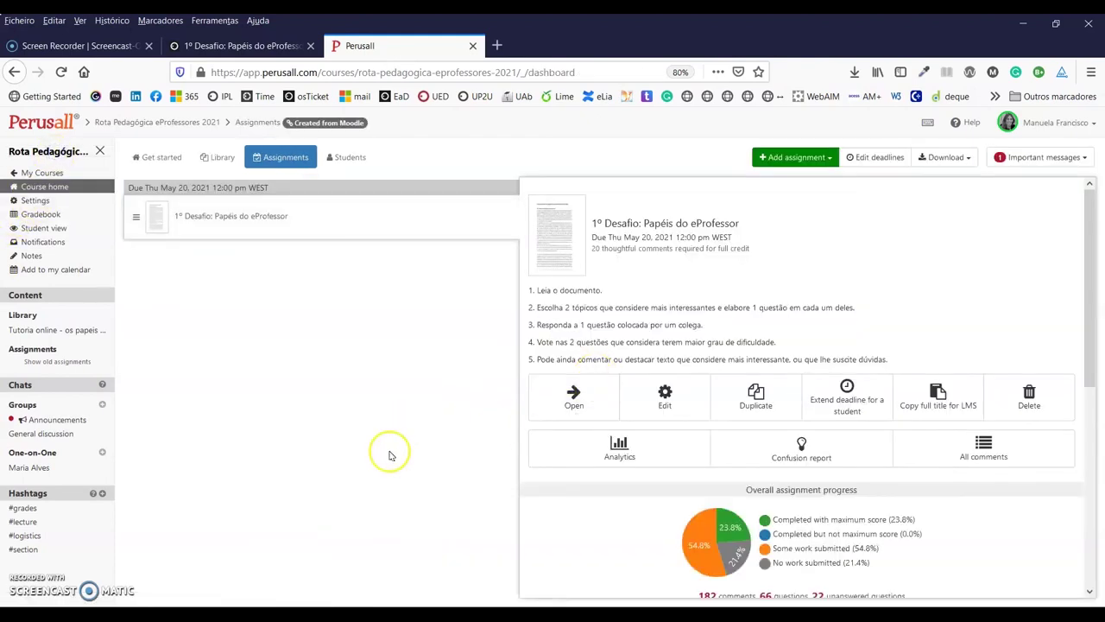